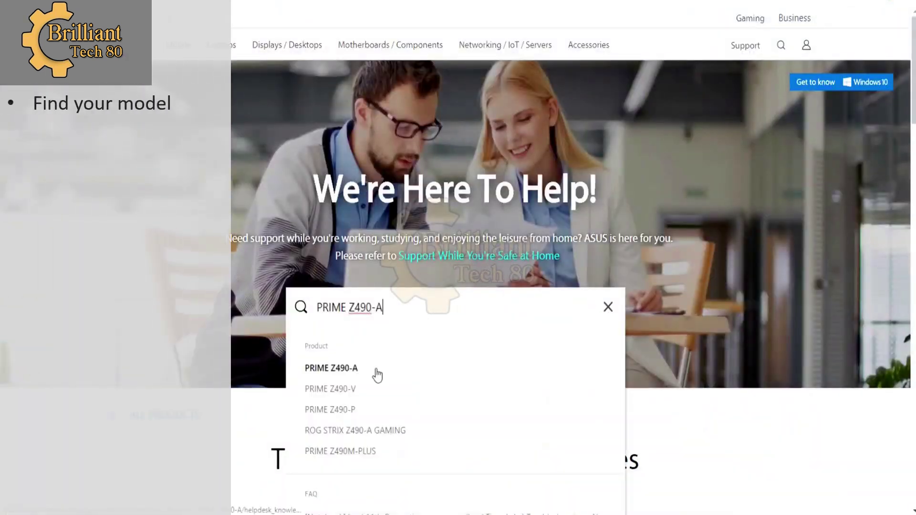
Download the PRIME Z490-A version 1002 BIOS from Driver & Utility > BIOS & FIRMWARE.
{"action": "left_click", "coordinate": [377, 376]}
{"action": "left_click", "coordinate": [360, 286]}
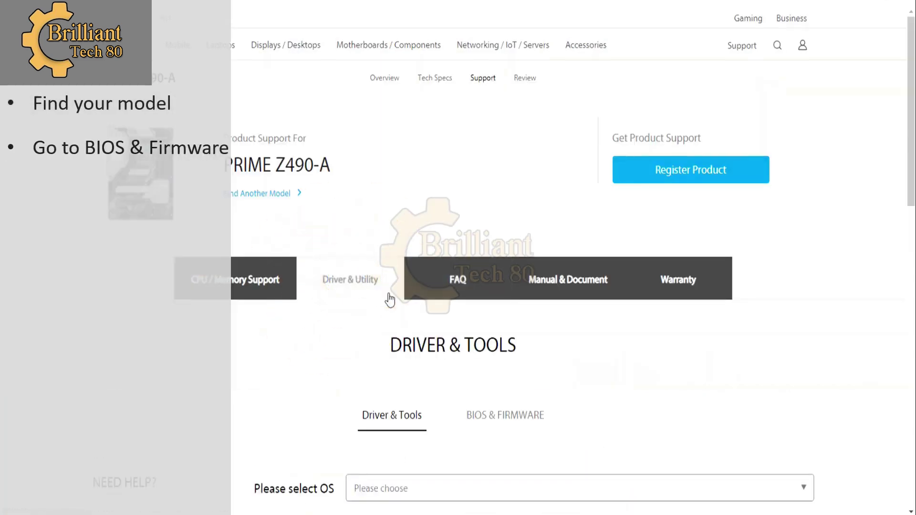
{"action": "scroll", "coordinate": [671, 362], "scroll_direction": "down", "scroll_amount": 2}
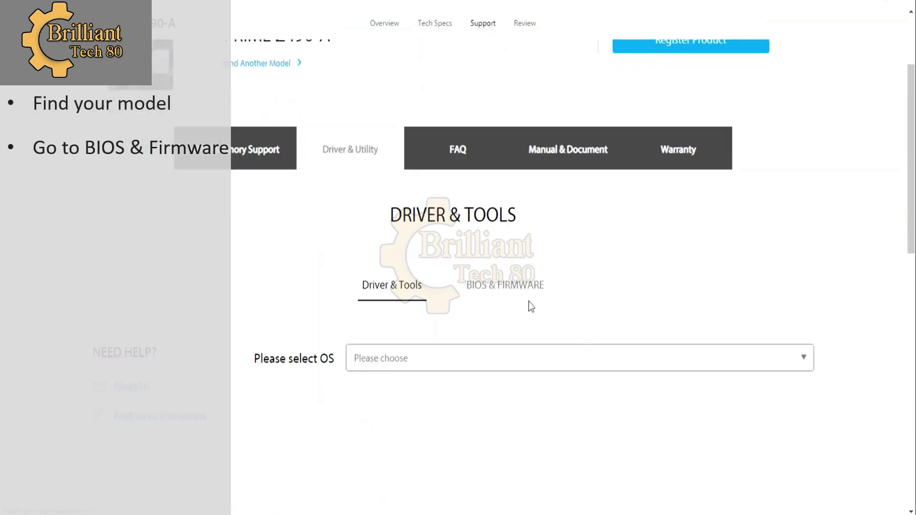
{"action": "left_click", "coordinate": [516, 293]}
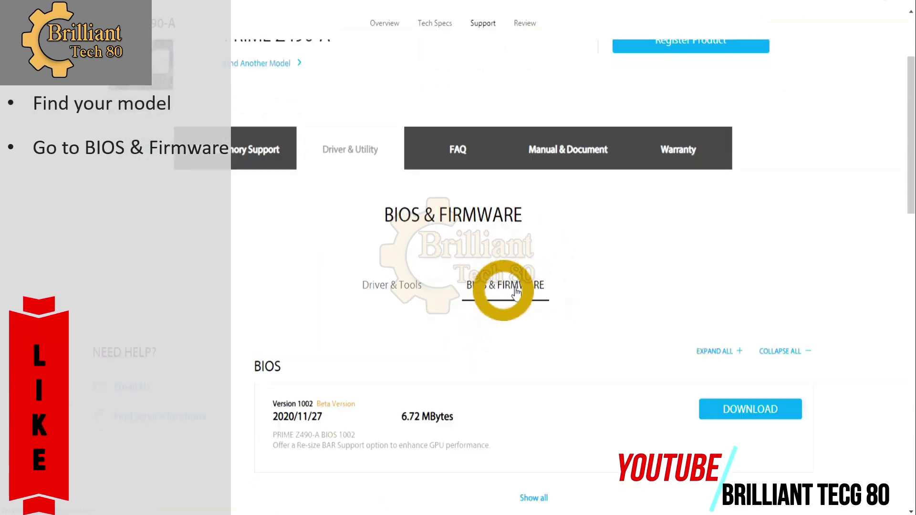
{"action": "scroll", "coordinate": [515, 290], "scroll_direction": "down", "scroll_amount": 2}
{"action": "left_click", "coordinate": [749, 279]}
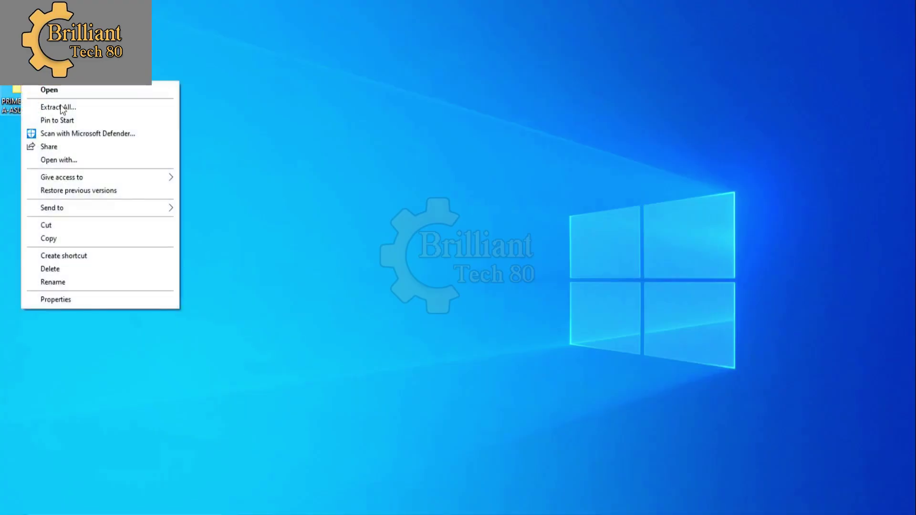
Extract the ZIP into the PRIME-Z490-A-ASUS-1002 folder and send the BIOS file to USB Driver (D:).
{"action": "left_click", "coordinate": [62, 108]}
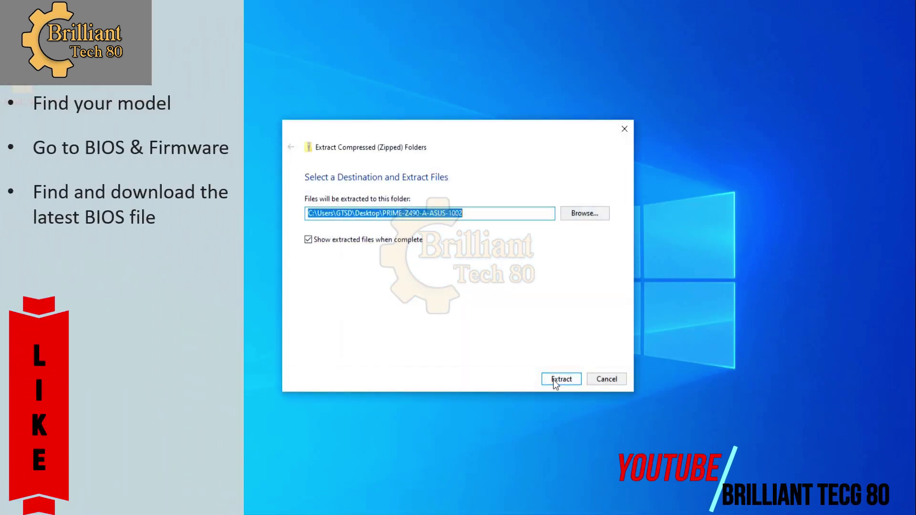
{"action": "left_click", "coordinate": [556, 381]}
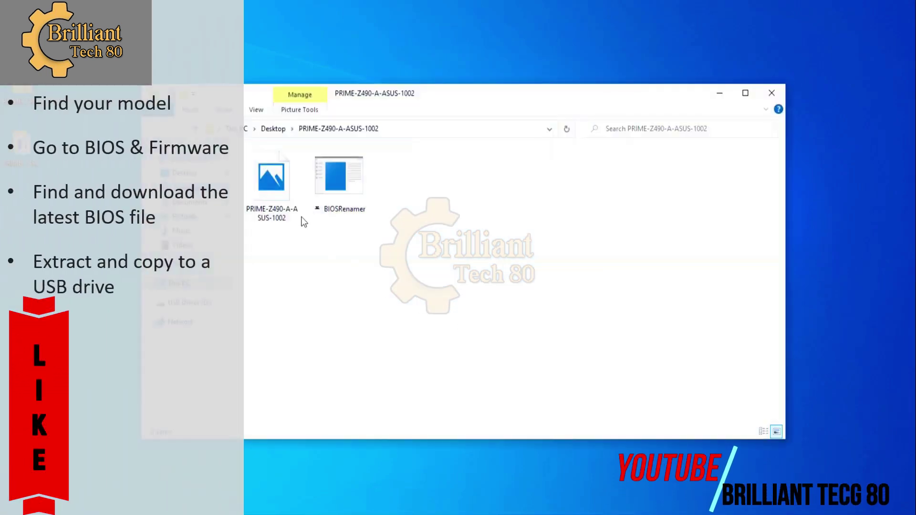
{"action": "right_click", "coordinate": [275, 173]}
{"action": "mouse_move", "coordinate": [306, 269]}
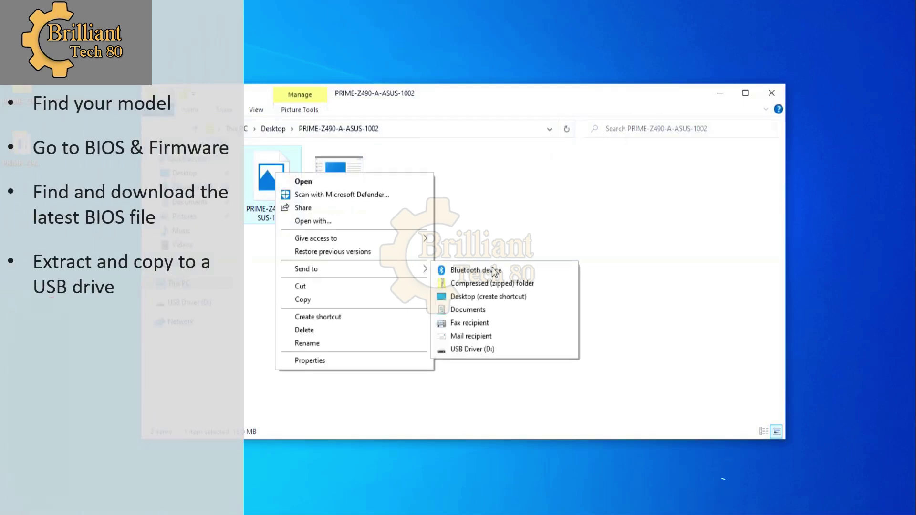
{"action": "left_click", "coordinate": [487, 351]}
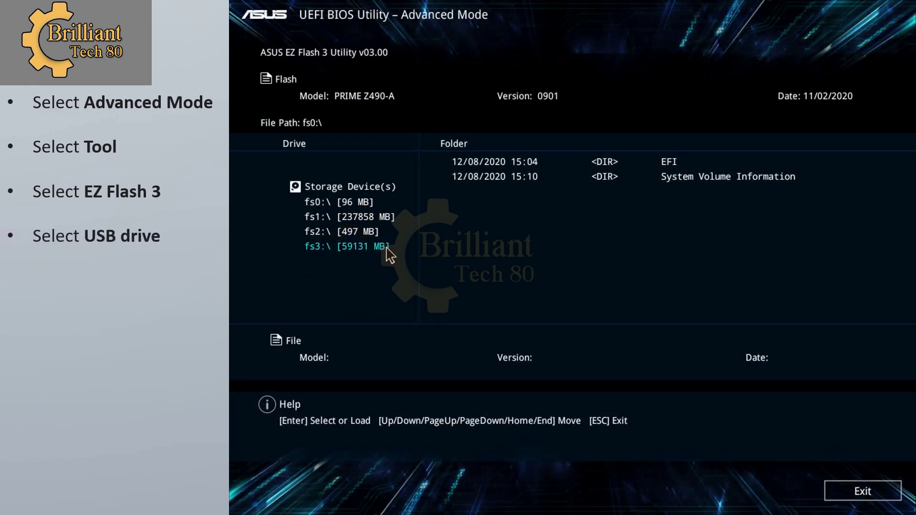
Browse the fs3 USB drive and select the PRIME-Z490-A-ASUS-1002.CAP file.
{"action": "left_click", "coordinate": [387, 253]}
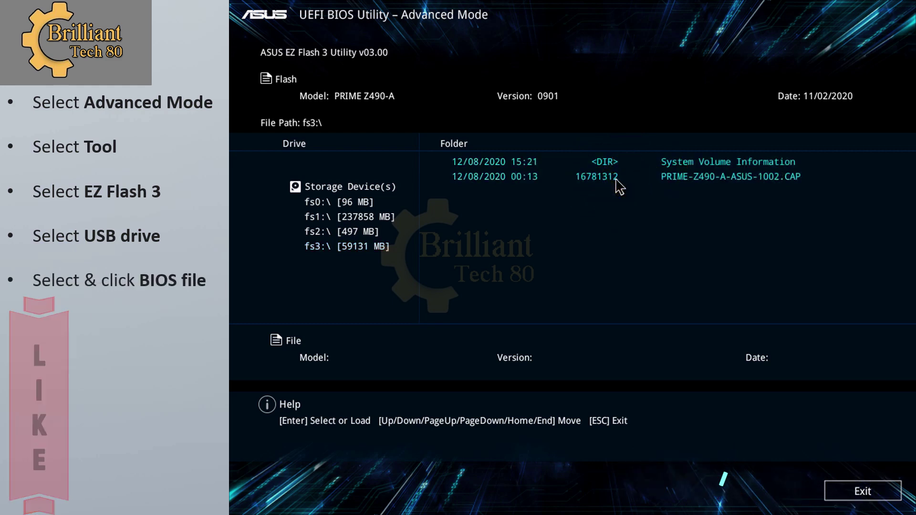
{"action": "left_click", "coordinate": [616, 179]}
Confirm reading the CAP file and approve updating the BIOS to version 1002.
{"action": "left_click", "coordinate": [639, 378]}
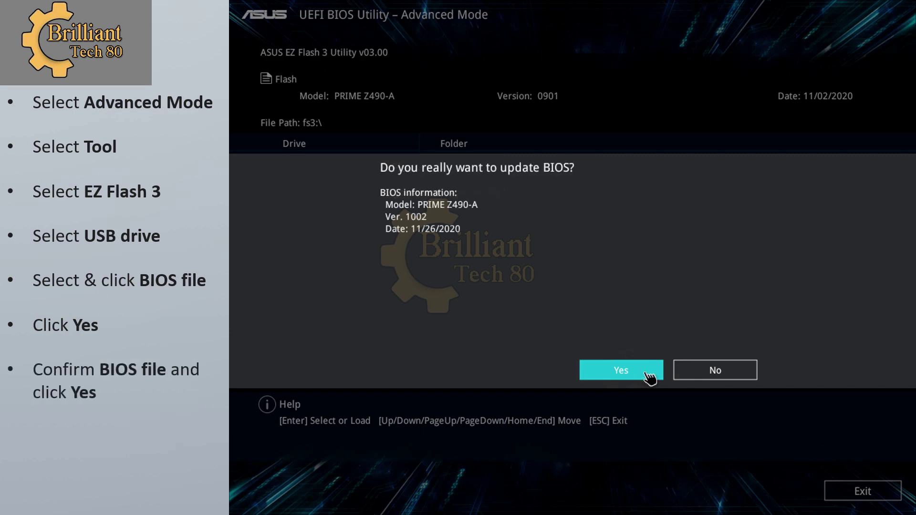
{"action": "left_click", "coordinate": [646, 372]}
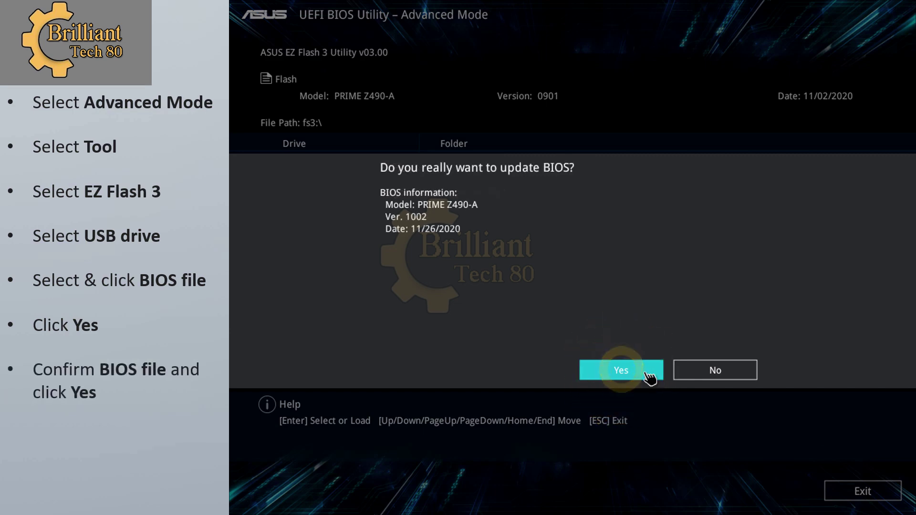